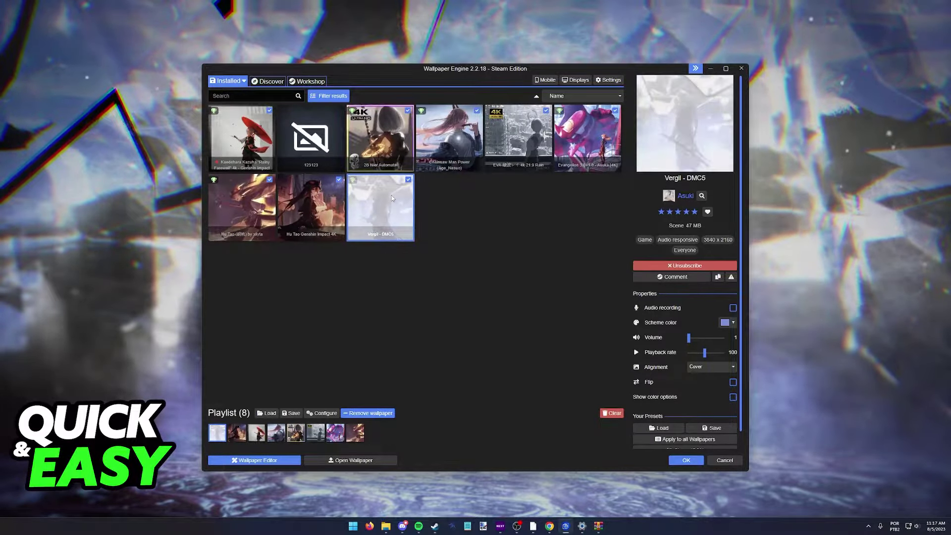
pyautogui.scroll(-1, 695, 280)
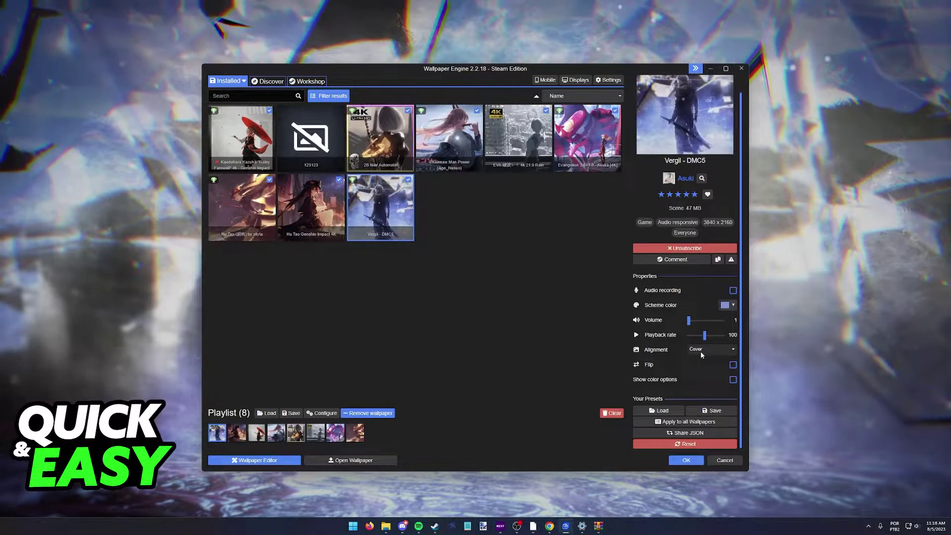
pyautogui.scroll(1, 701, 351)
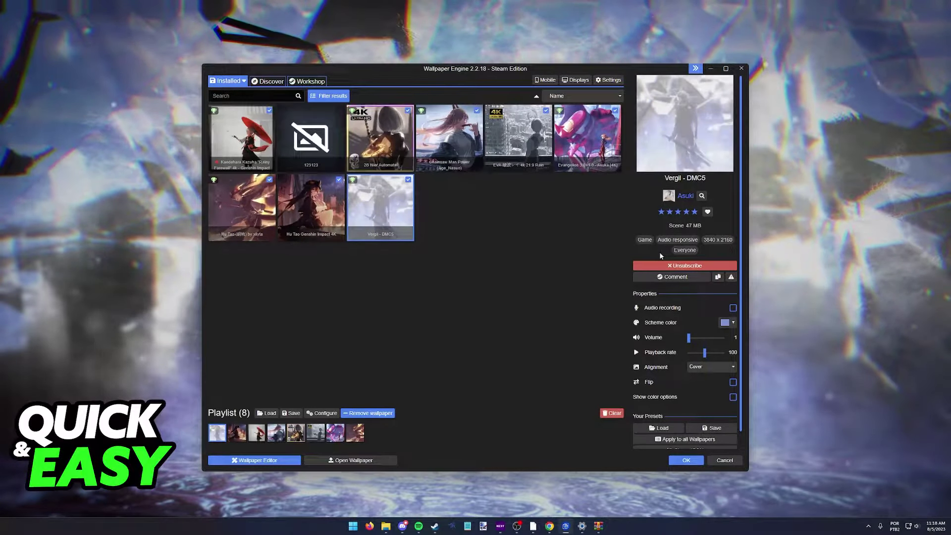
# - Reveal the Vergil wallpaper's workshop files in Explorer via its right-click menu and reposition the window
pyautogui.rightClick(376, 213)
pyautogui.click(444, 201)
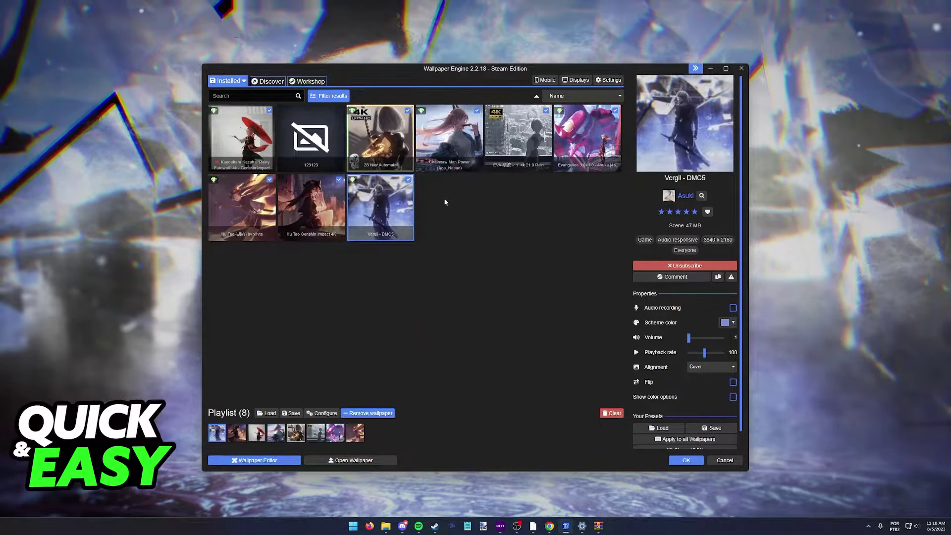
pyautogui.rightClick(400, 210)
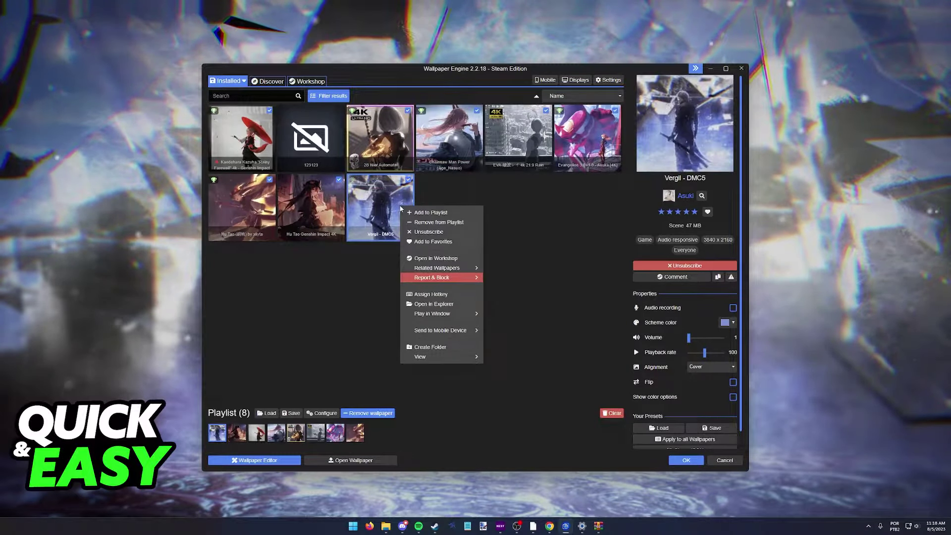
pyautogui.moveTo(433, 313)
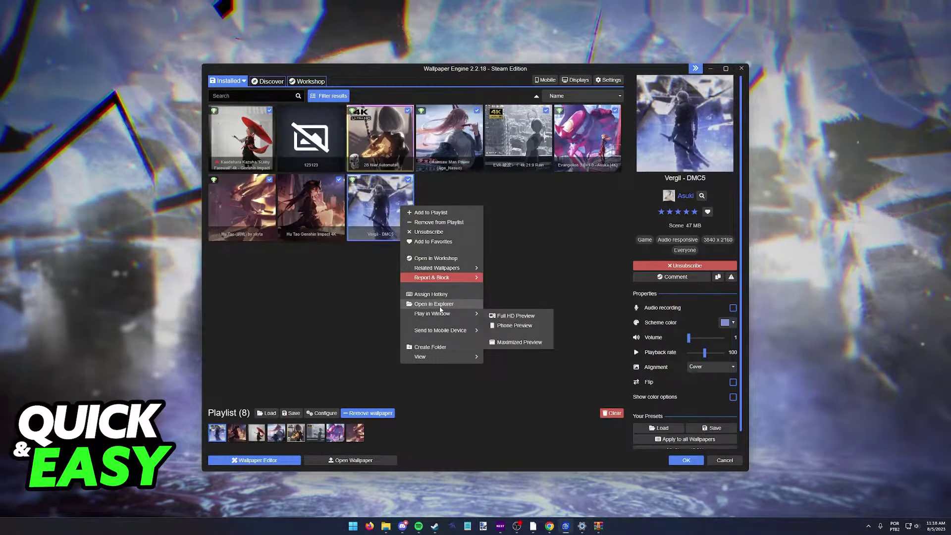
pyautogui.click(440, 306)
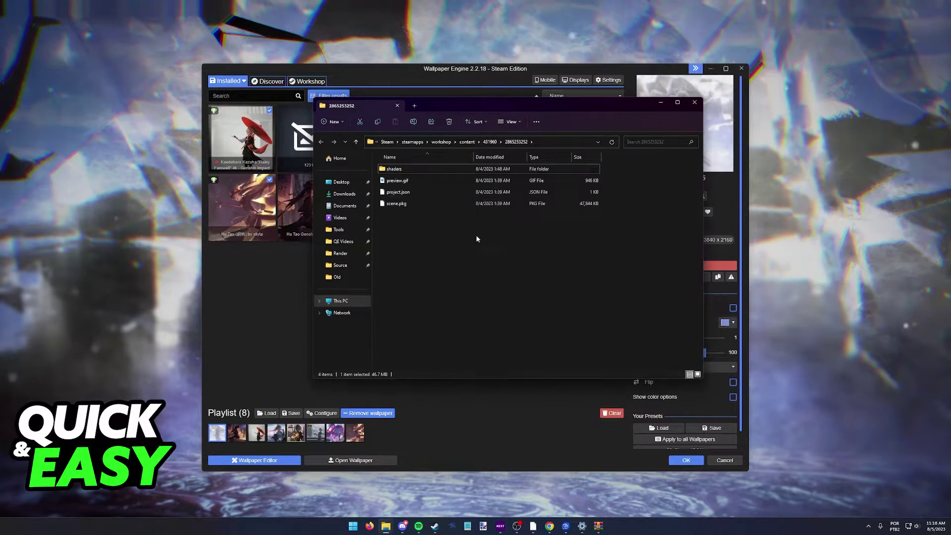
pyautogui.click(468, 232)
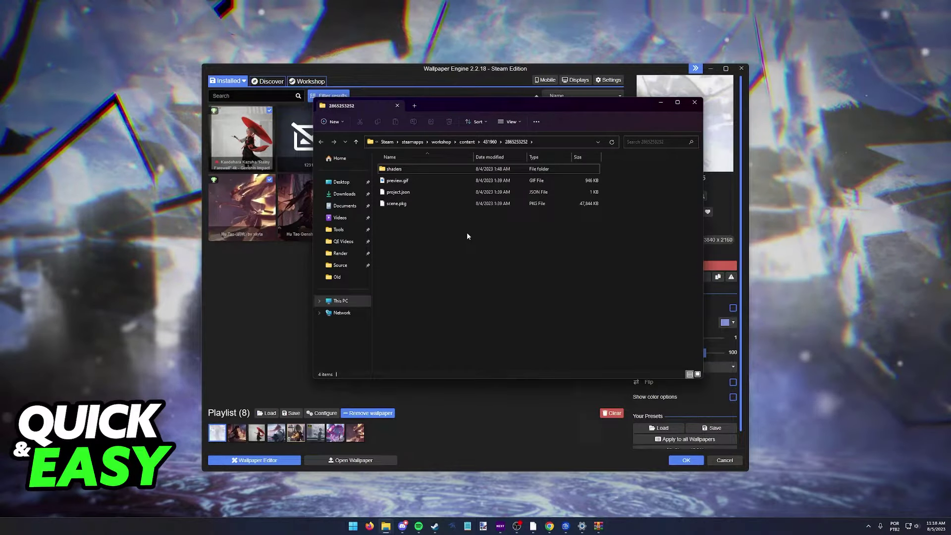
pyautogui.moveTo(587, 104); pyautogui.dragTo(530, 95)
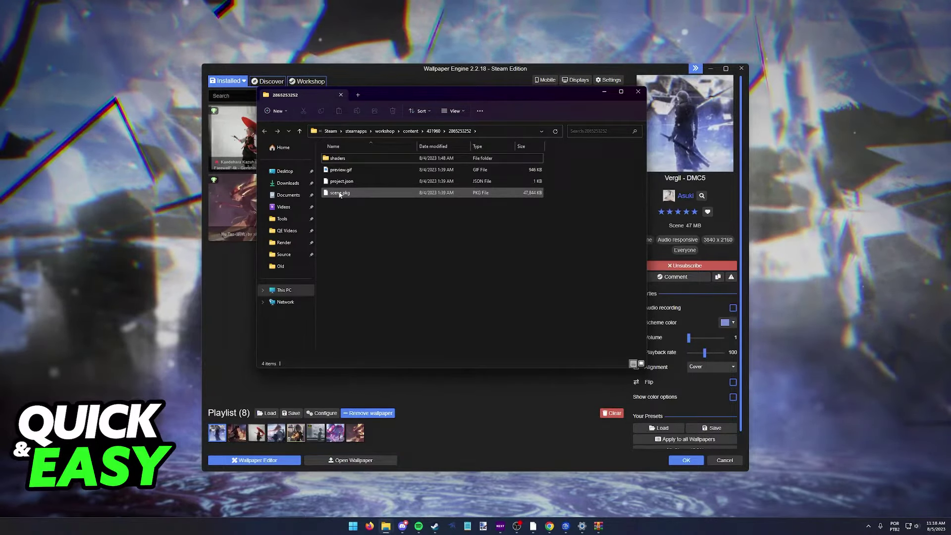
# - Load scene.pkg from the Desktop into the web unpacker to produce Scene.zip
pyautogui.click(550, 525)
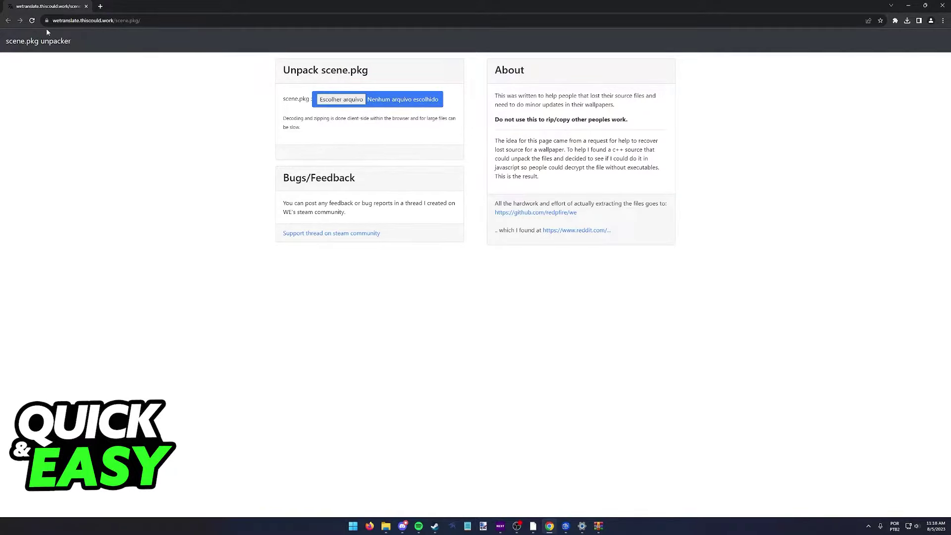
pyautogui.click(338, 101)
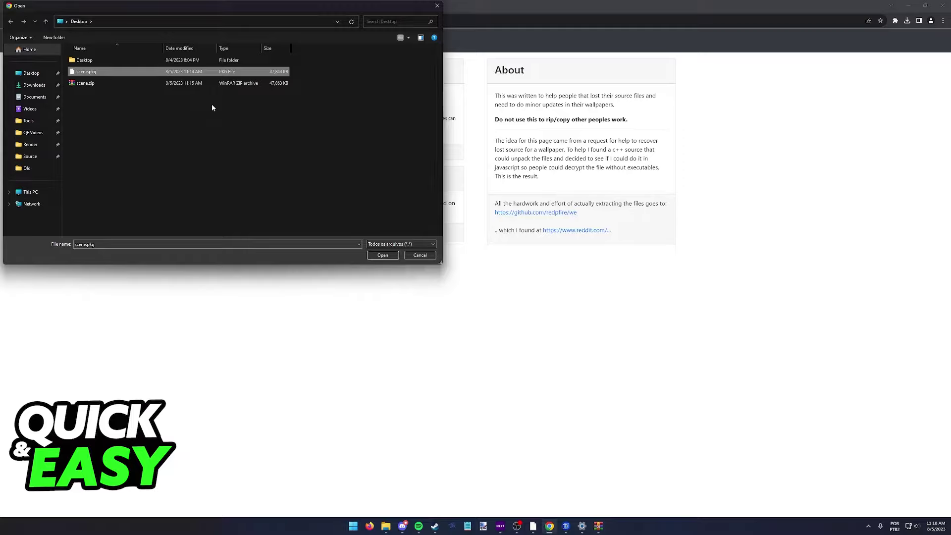
pyautogui.doubleClick(238, 72)
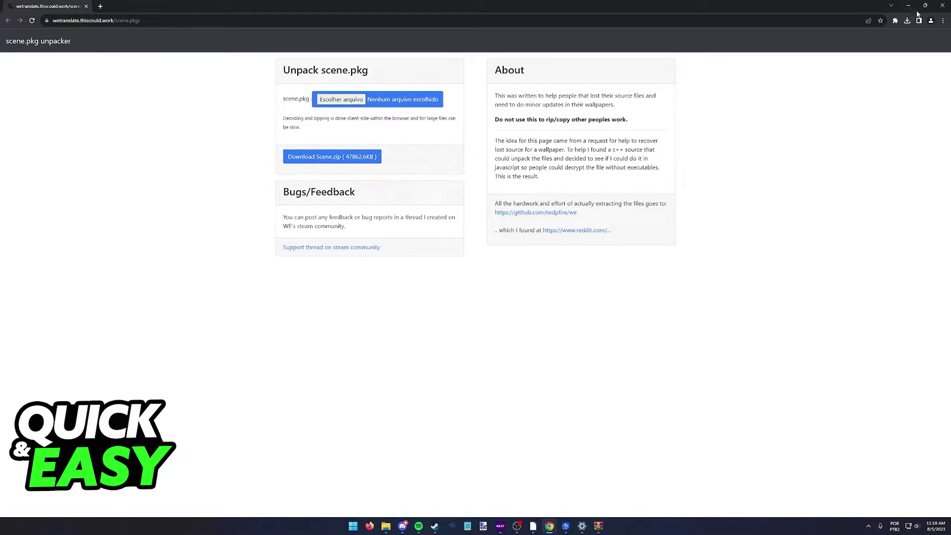
# - Bring Wallpaper Engine forward past the unpacked archive and launch the Wallpaper Editor
pyautogui.click(565, 526)
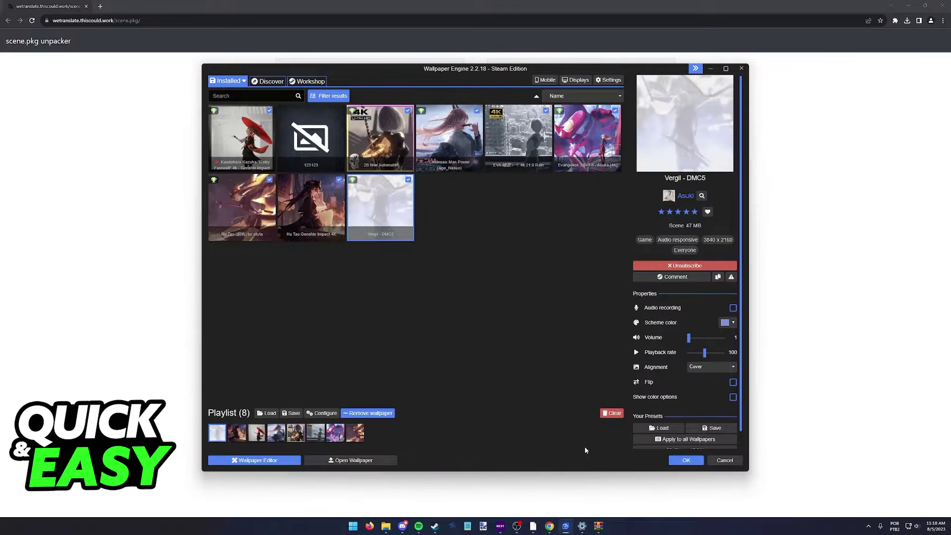
pyautogui.click(599, 527)
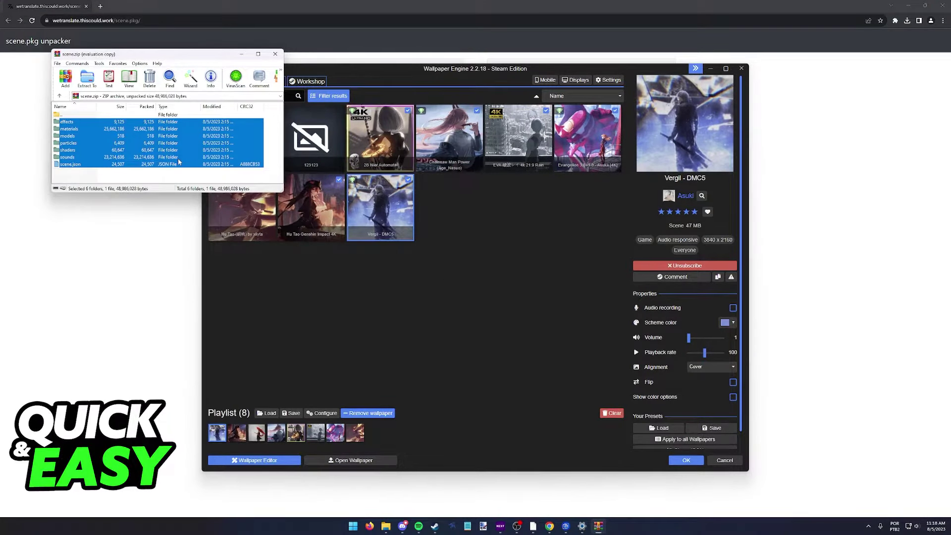
pyautogui.click(268, 248)
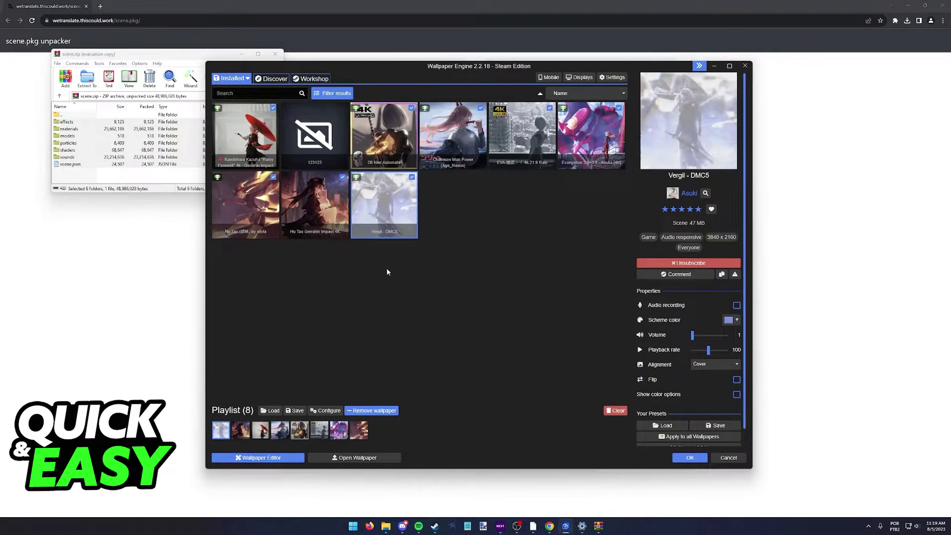
pyautogui.click(276, 456)
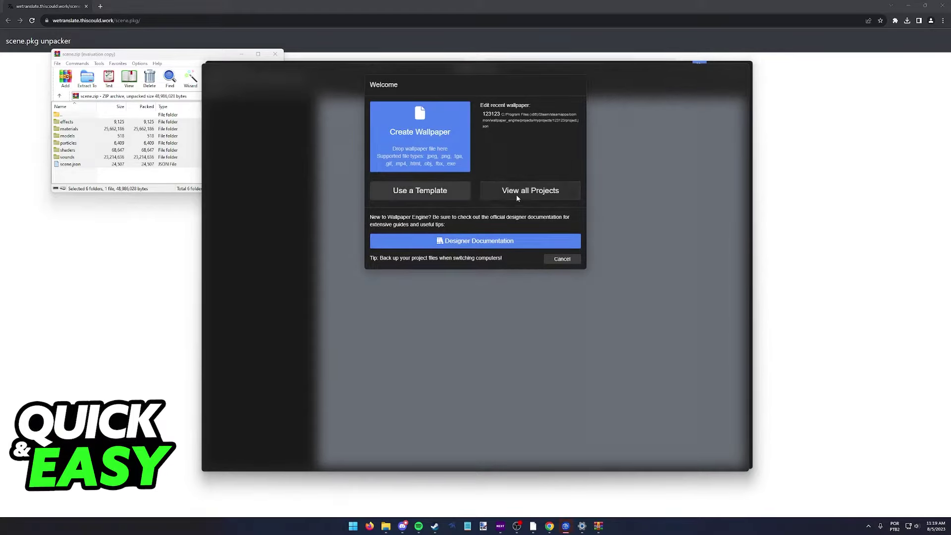
# - Create a new project from the 2D Scene template named QEQE
pyautogui.click(417, 190)
pyautogui.click(429, 126)
pyautogui.write('QEQE')
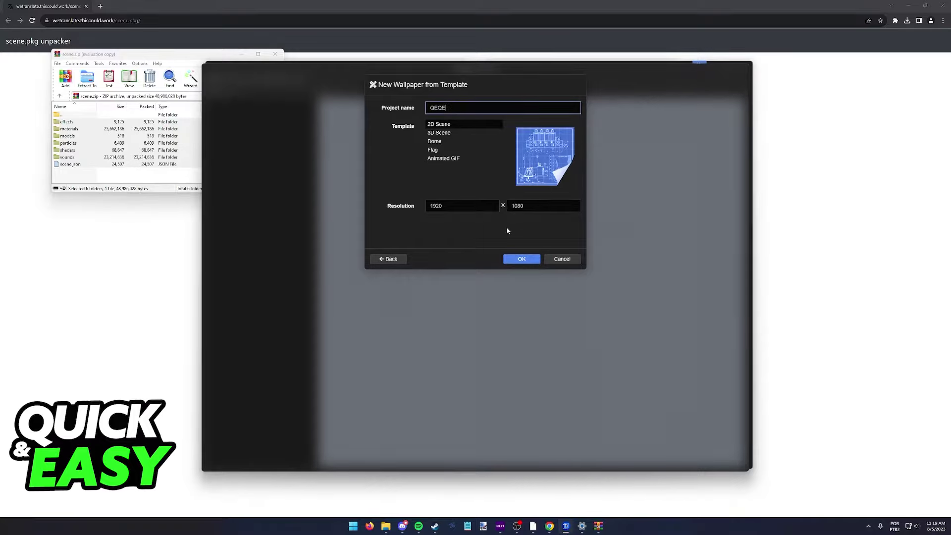
pyautogui.click(522, 258)
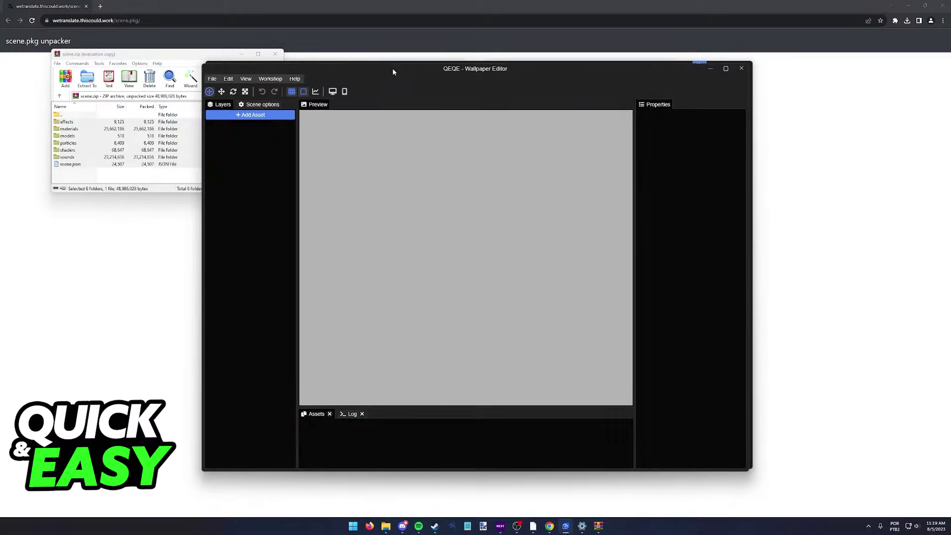
# - Show the qeqe project folder in Explorer and delete all its default files
pyautogui.click(214, 83)
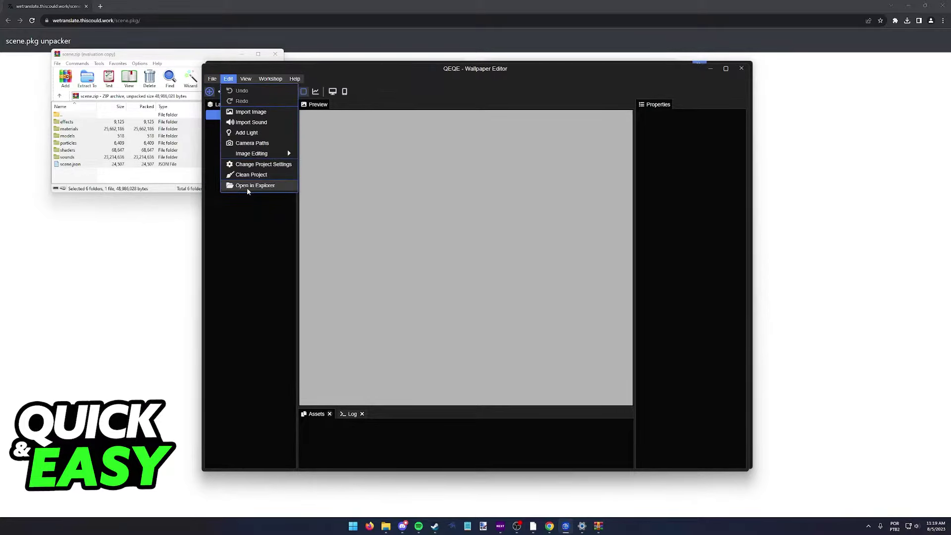
pyautogui.click(247, 187)
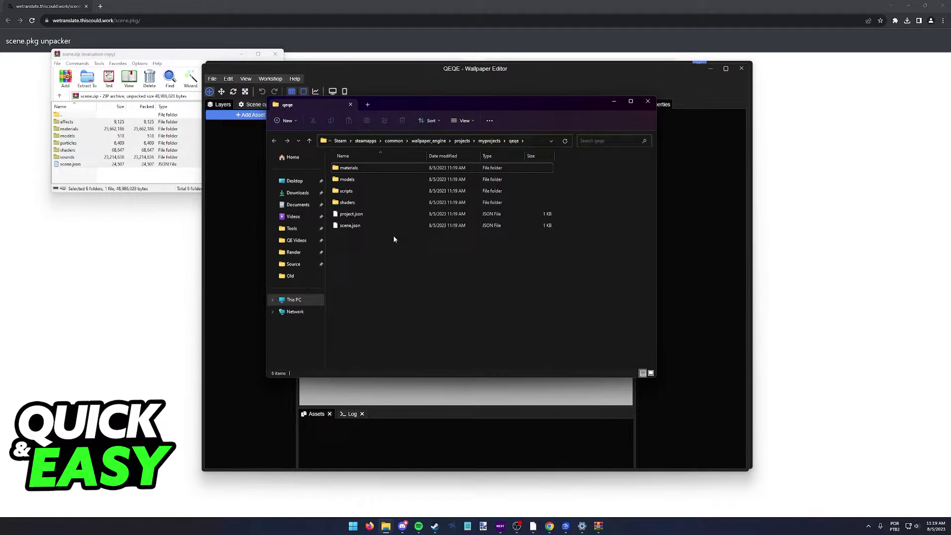
pyautogui.moveTo(394, 239); pyautogui.dragTo(375, 168)
pyautogui.moveTo(413, 105); pyautogui.dragTo(423, 71)
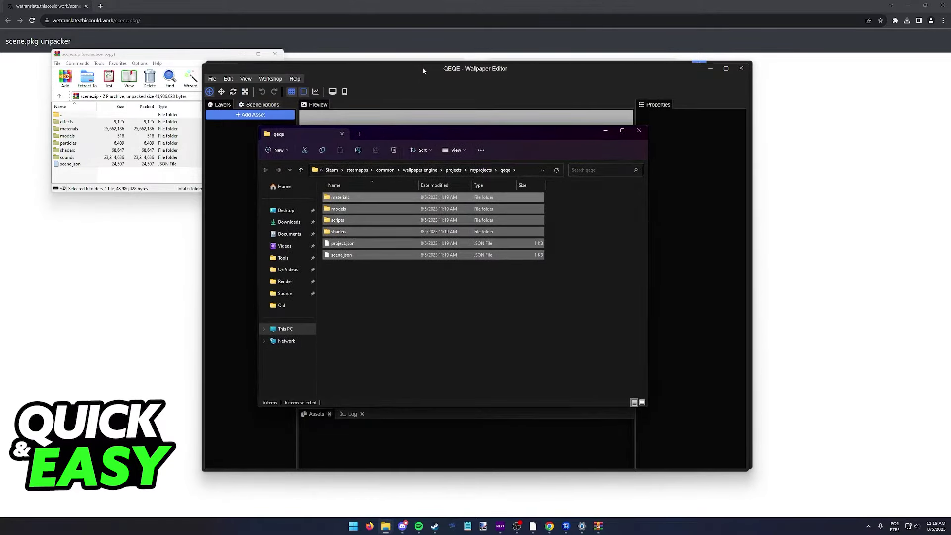
pyautogui.moveTo(469, 132); pyautogui.dragTo(486, 82)
pyautogui.moveTo(436, 250)
pyautogui.mouseDown()
pyautogui.moveTo(368, 206)
pyautogui.moveTo(354, 135)
pyautogui.mouseUp()
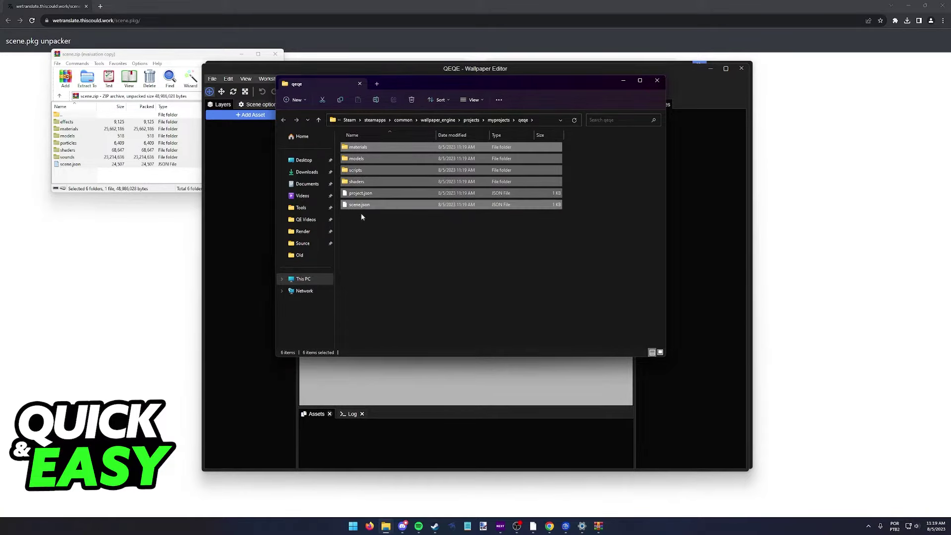
pyautogui.press('Delete')
pyautogui.moveTo(425, 226); pyautogui.dragTo(364, 149)
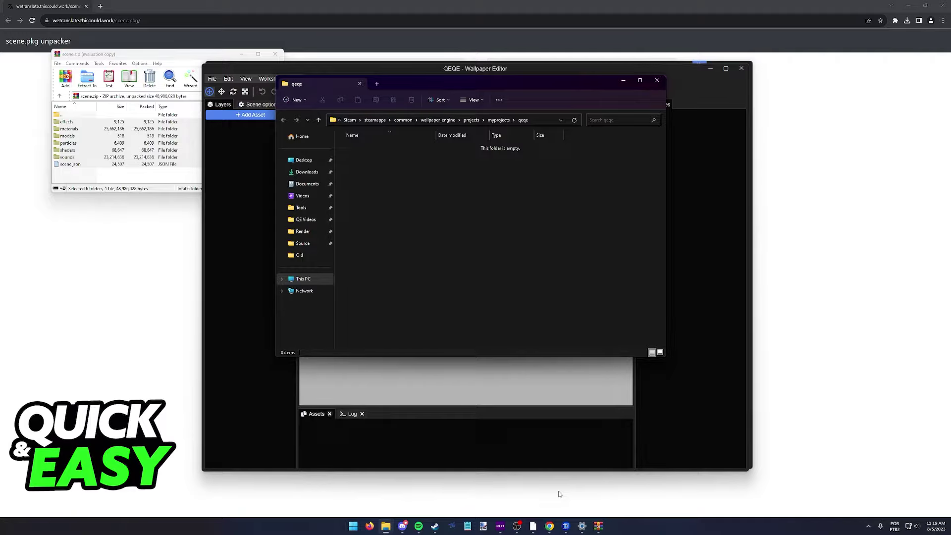
# - Copy shaders, preview.gif, project.json and scene.pkg from the workshop folder into qeqe
pyautogui.moveTo(386, 526)
pyautogui.click(410, 496)
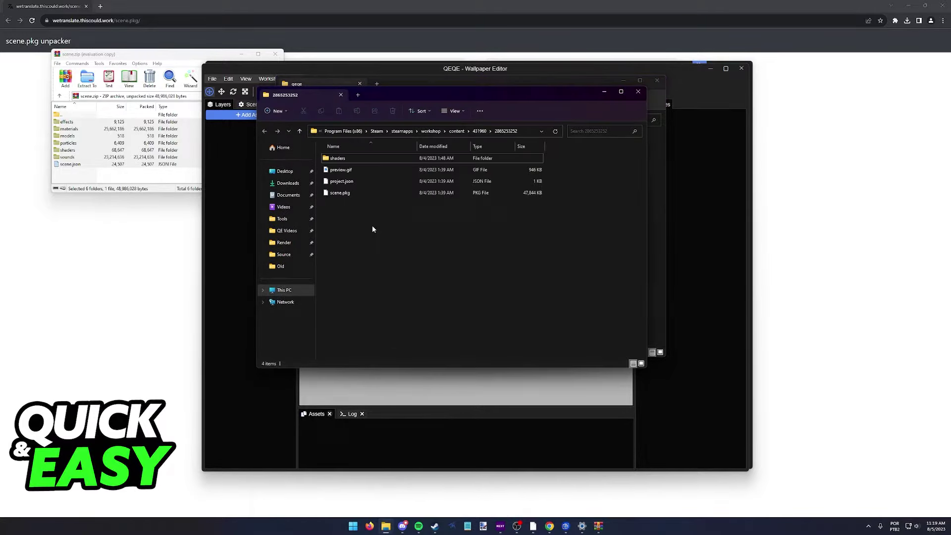
pyautogui.moveTo(446, 94); pyautogui.dragTo(289, 92)
pyautogui.moveTo(436, 78); pyautogui.dragTo(601, 91)
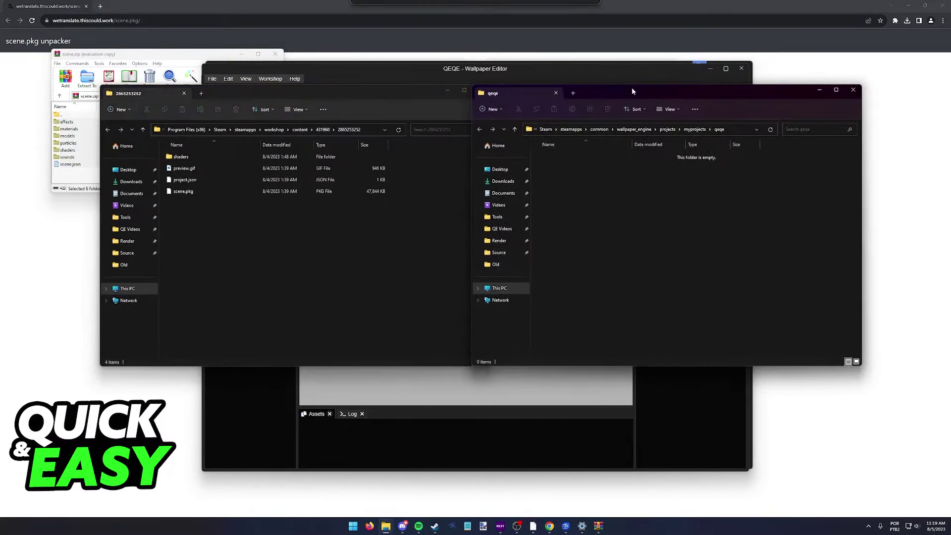
pyautogui.moveTo(387, 259); pyautogui.dragTo(208, 152)
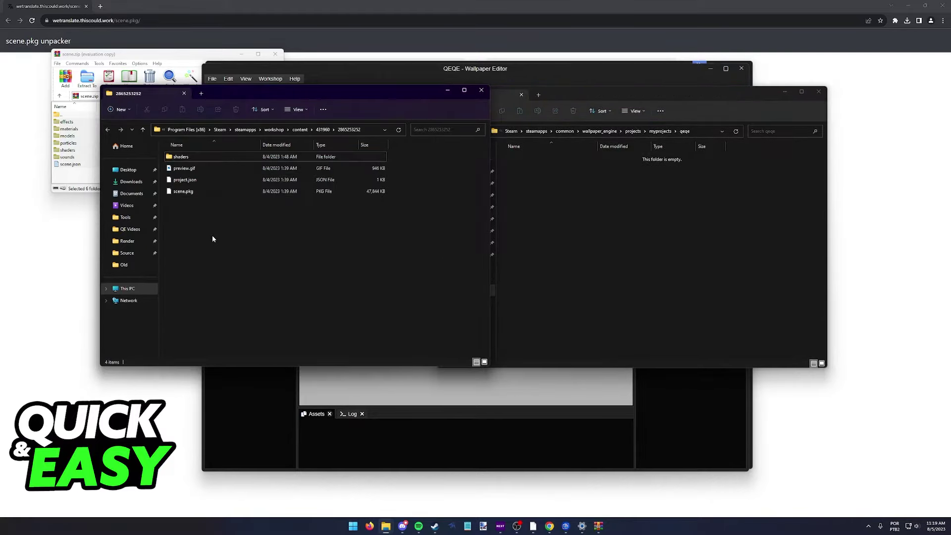
pyautogui.click(181, 192)
pyautogui.moveTo(196, 210); pyautogui.dragTo(186, 156)
pyautogui.click(542, 187)
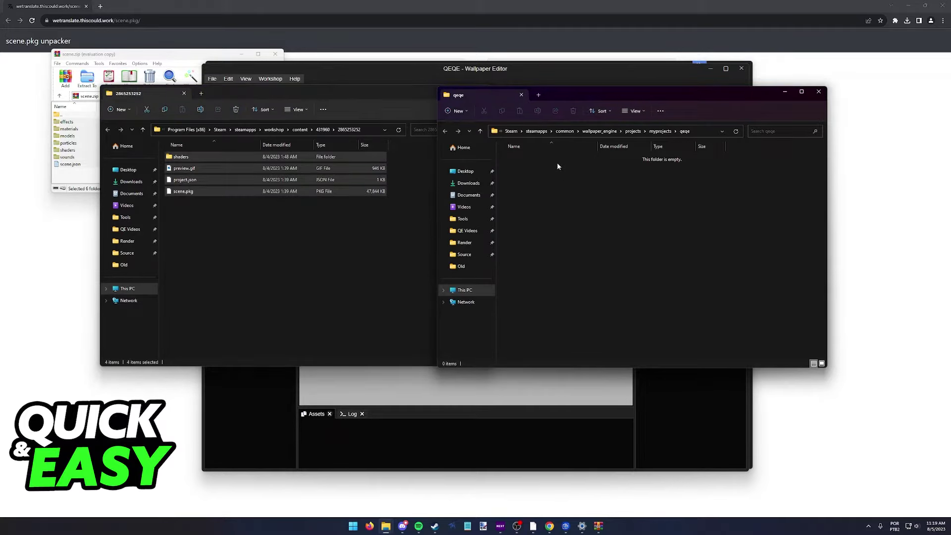
pyautogui.hotkey('ctrl', 'v')
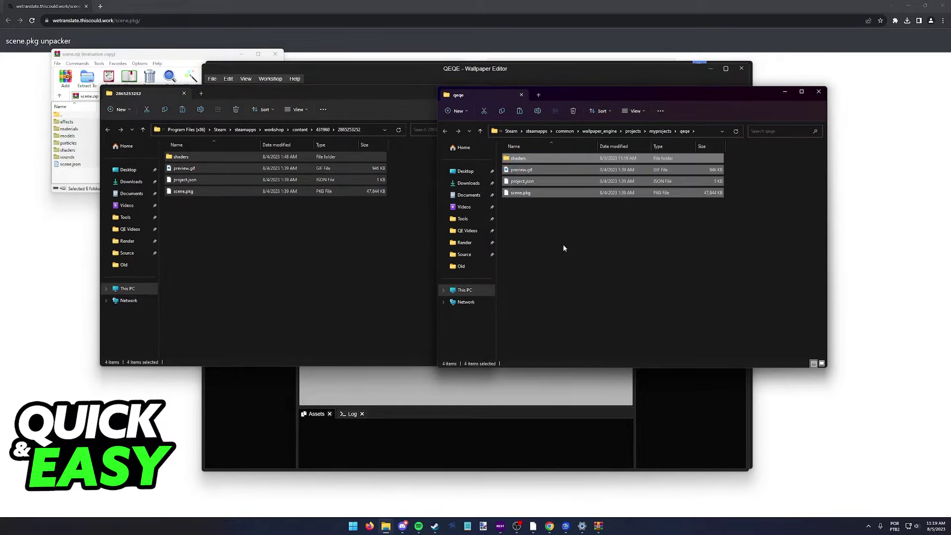
# - Close the workshop window, select everything in the unpacked Scene archive and refocus the qeqe folder
pyautogui.click(423, 92)
pyautogui.click(482, 91)
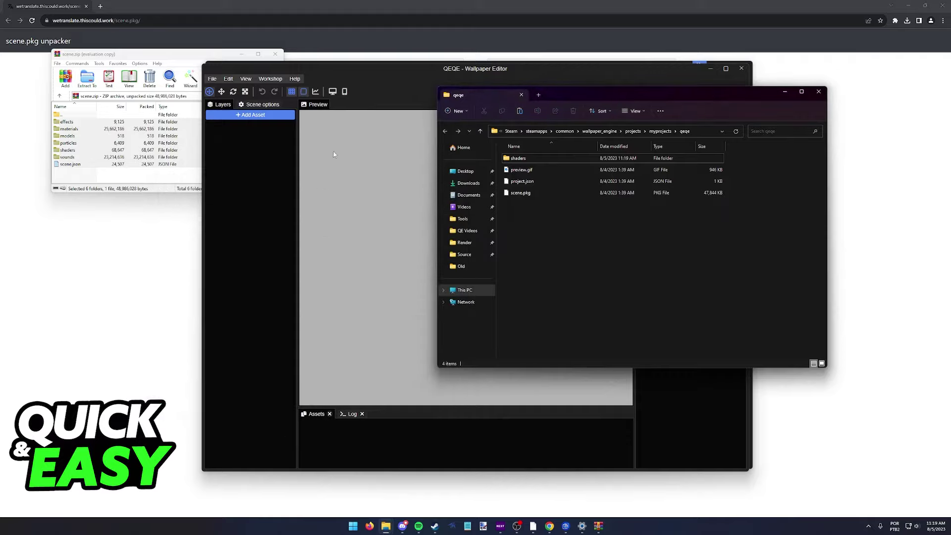
pyautogui.click(159, 180)
pyautogui.click(127, 124)
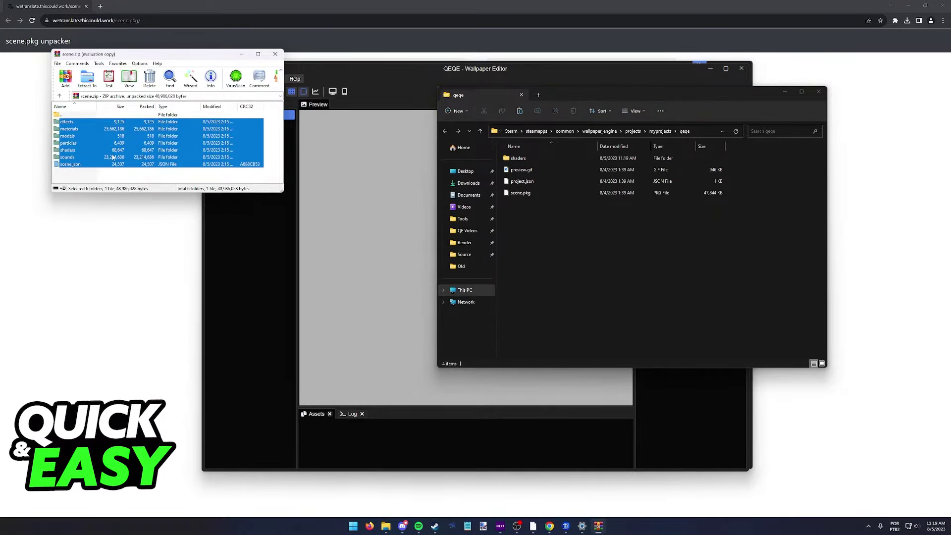
pyautogui.moveTo(111, 177); pyautogui.dragTo(90, 110)
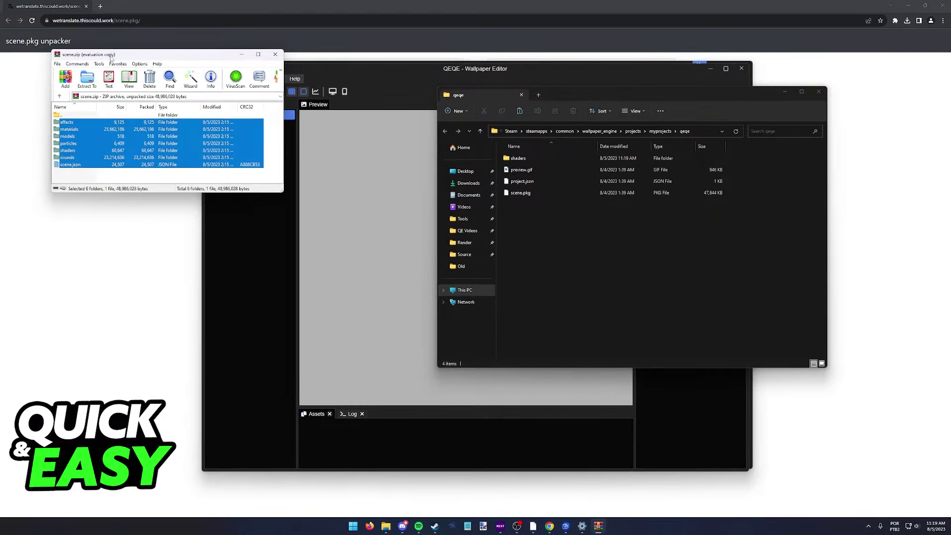
pyautogui.moveTo(107, 51); pyautogui.dragTo(125, 85)
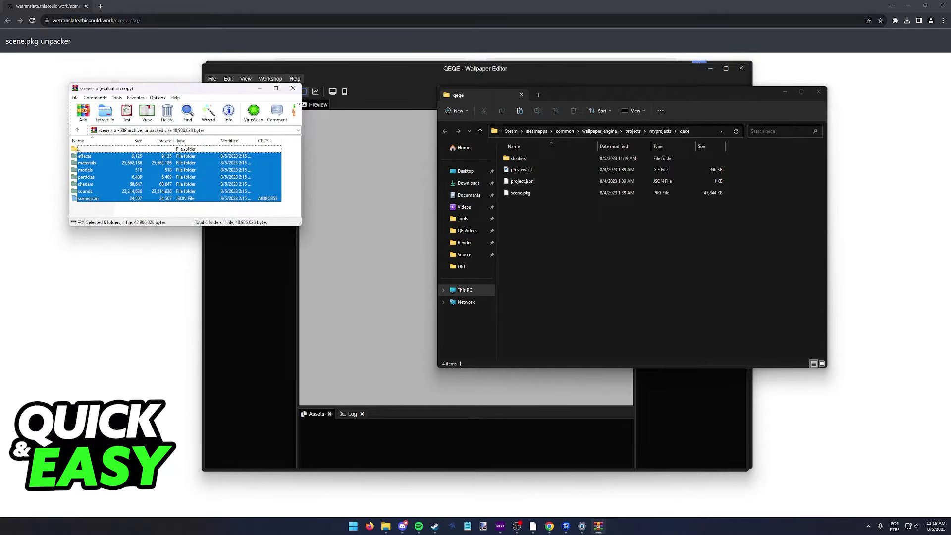
pyautogui.click(700, 264)
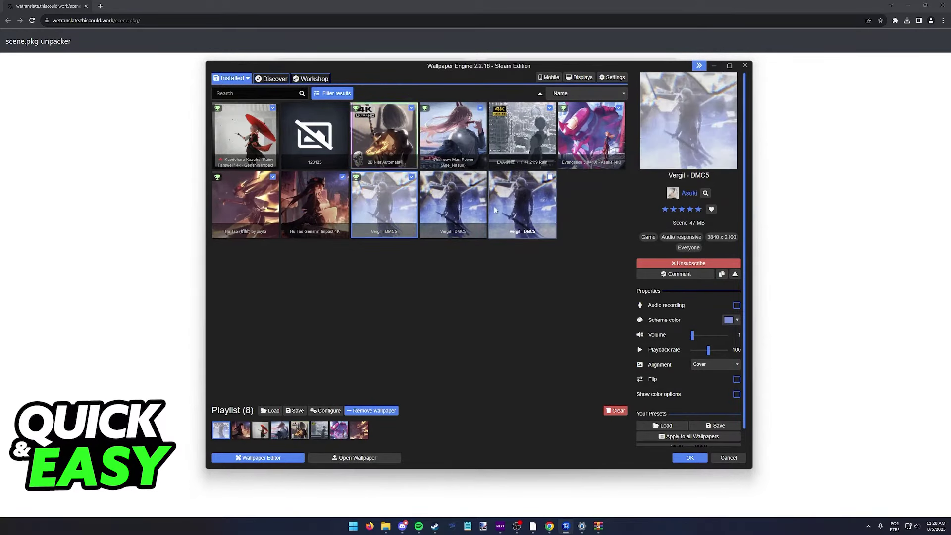
# - Select the third Vergil - DMC5 library entry and open it in the editor
pyautogui.click(520, 211)
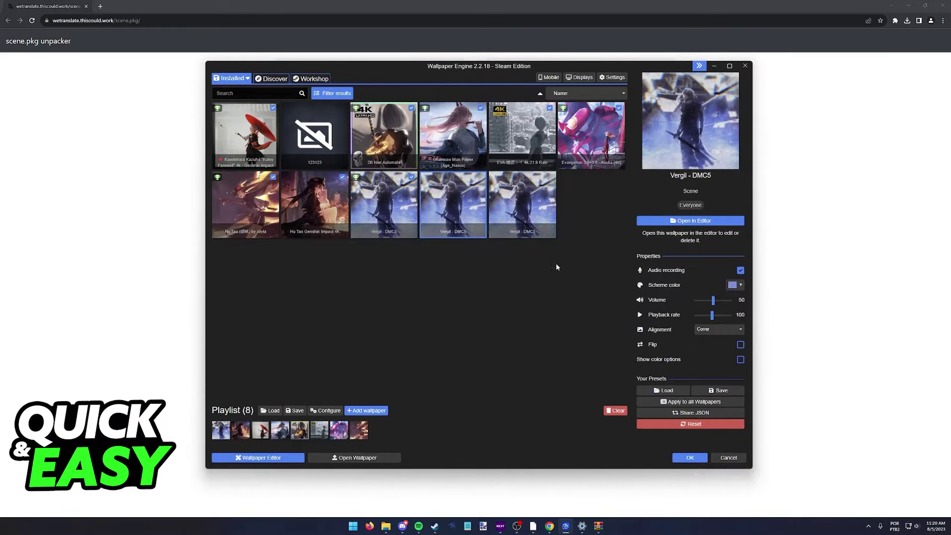
pyautogui.click(652, 220)
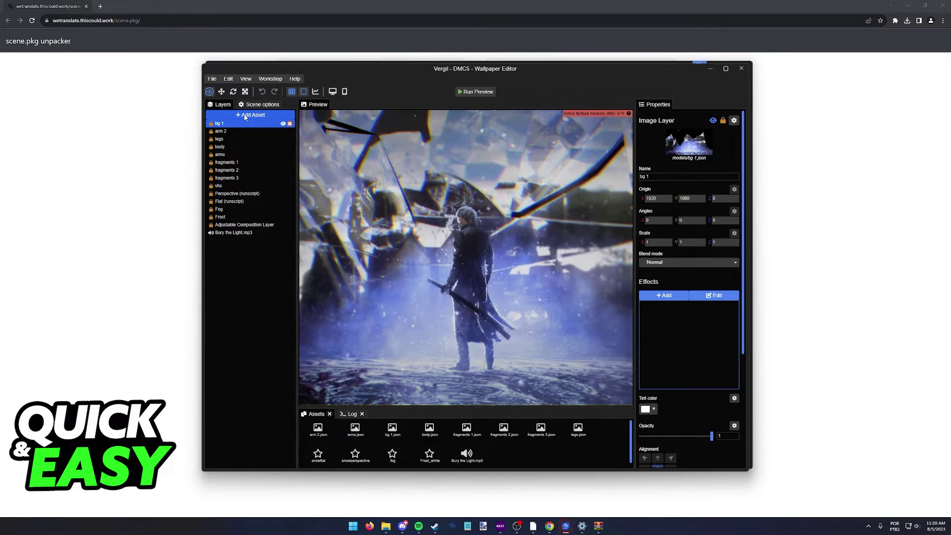
# - Delete the Bury the Light.mp3 sound layer from the Layers list
pyautogui.click(259, 233)
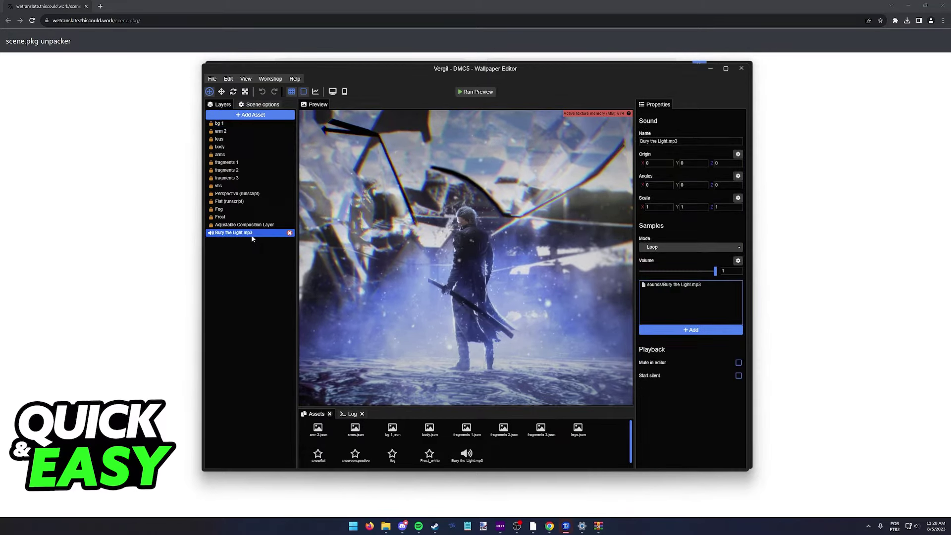
pyautogui.click(290, 232)
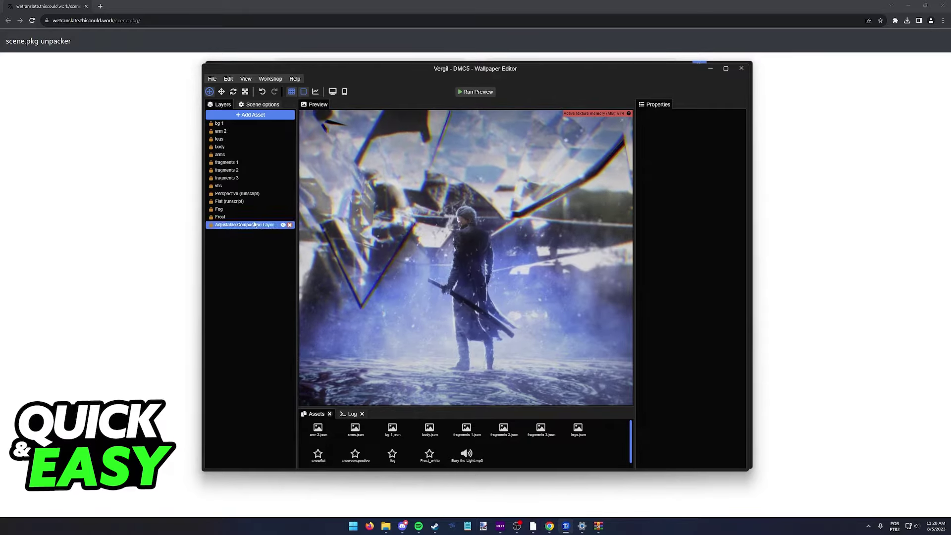
# - Start adding a Sound asset, cancel the file picker, and save the project with Ctrl+S
pyautogui.click(249, 116)
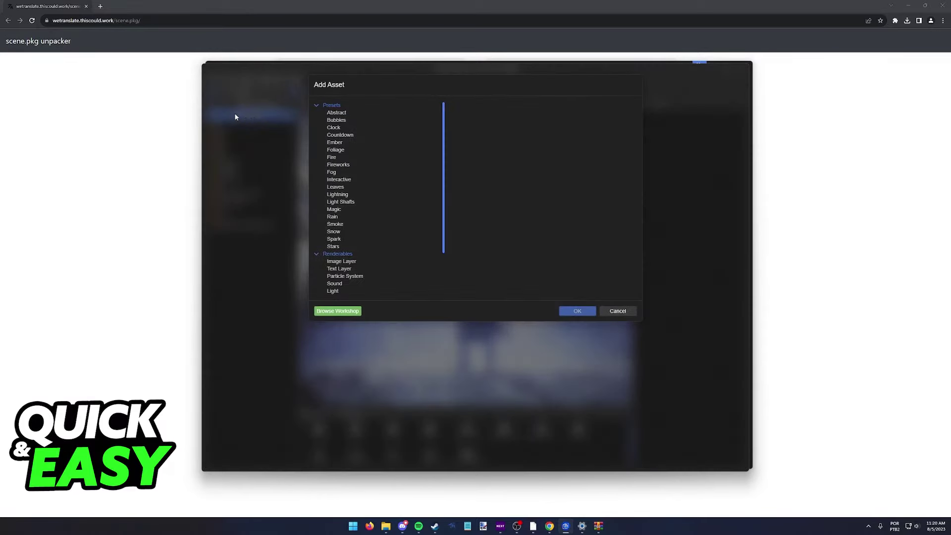
pyautogui.scroll(-3, 361, 197)
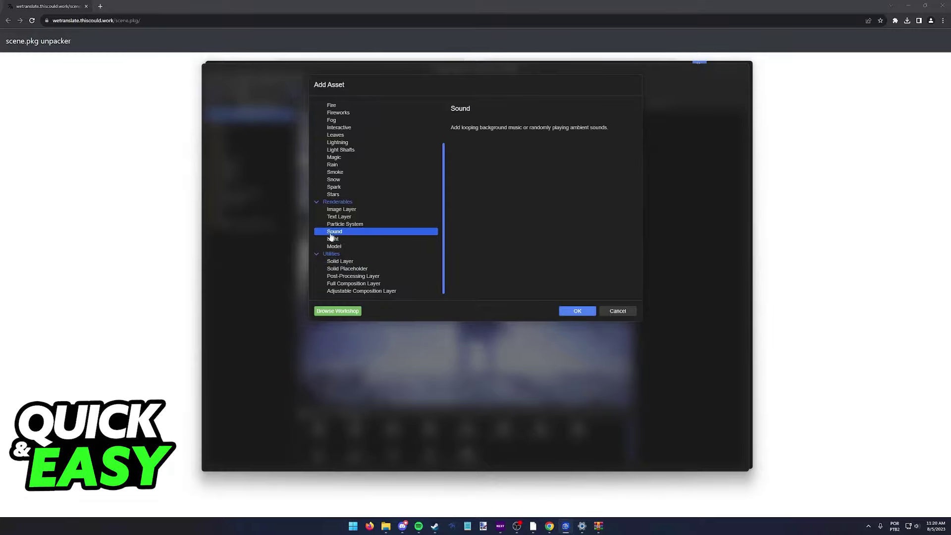
pyautogui.click(567, 312)
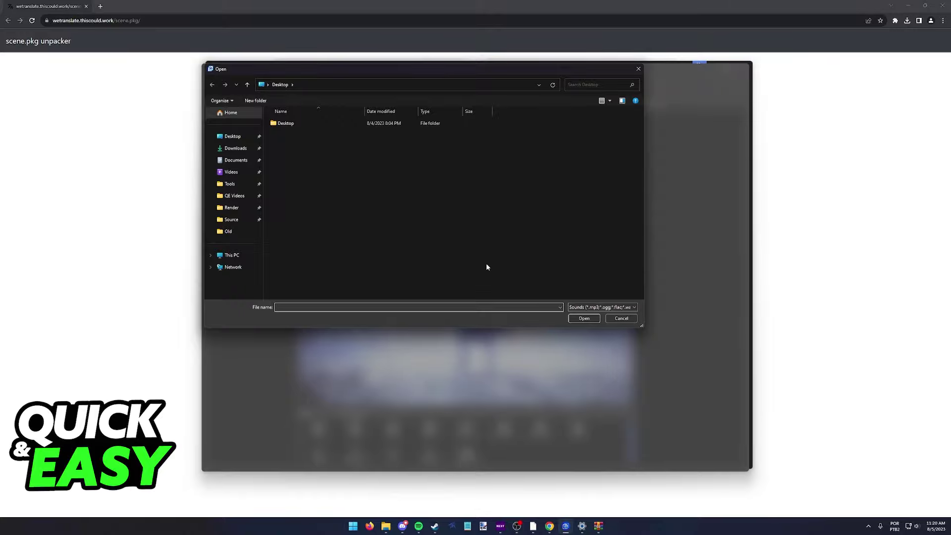
pyautogui.click(622, 318)
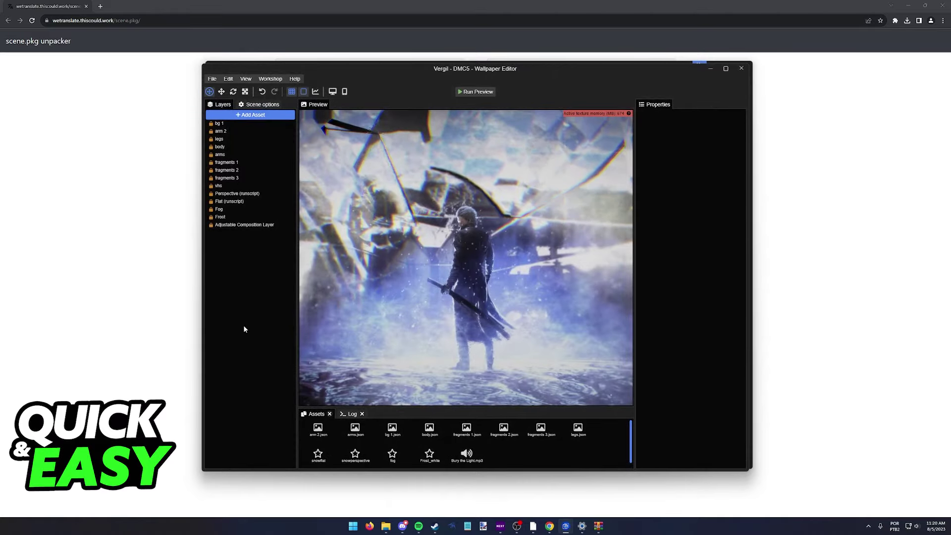
pyautogui.hotkey('ctrl', 's')
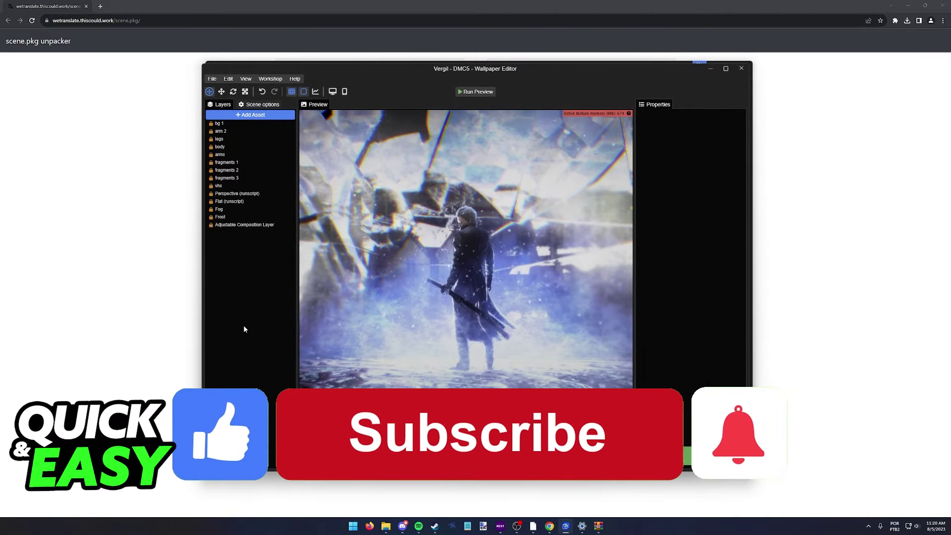